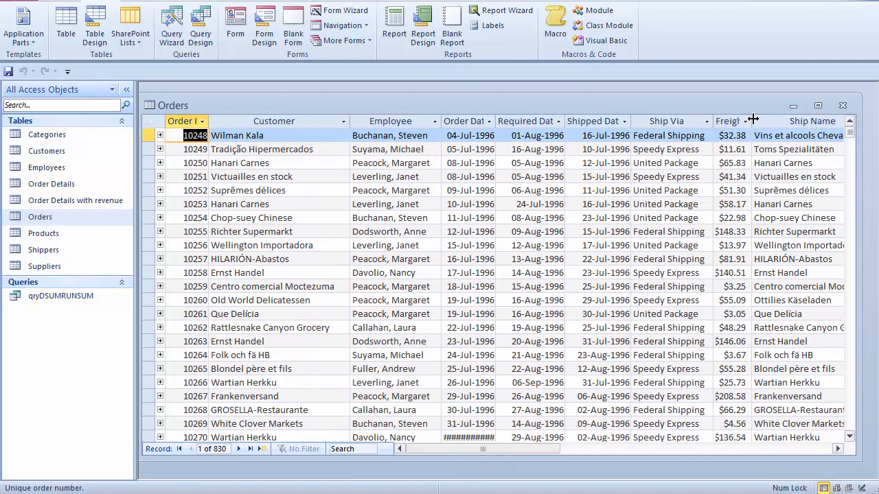
# Step: Fit the widths of the Freight and Ship Country columns in the Orders table to their contents
pyautogui.doubleClick(752, 119)
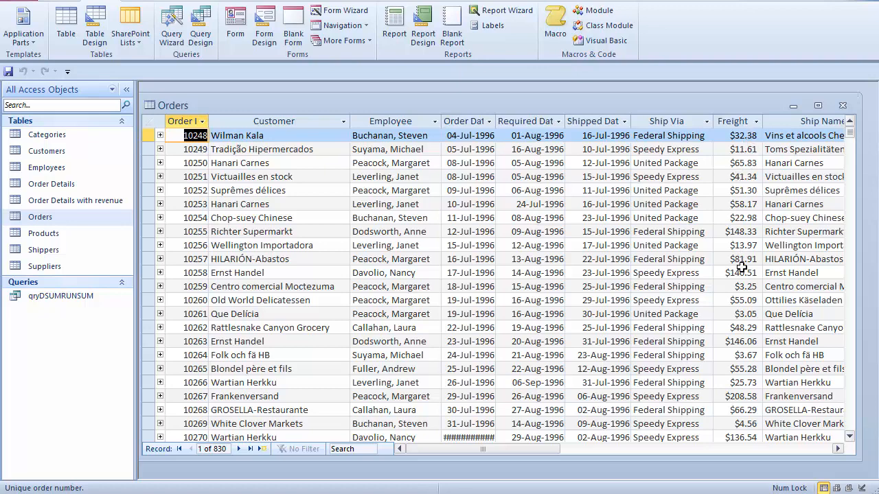
pyautogui.click(794, 450)
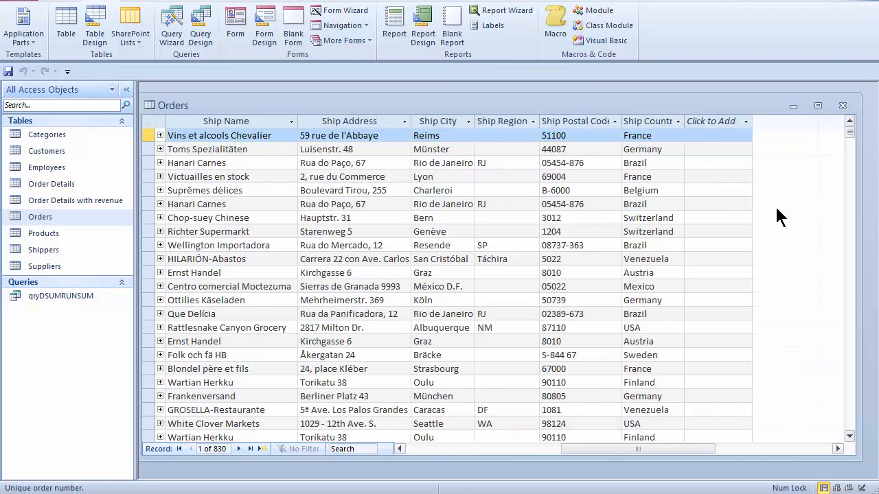
pyautogui.doubleClick(685, 117)
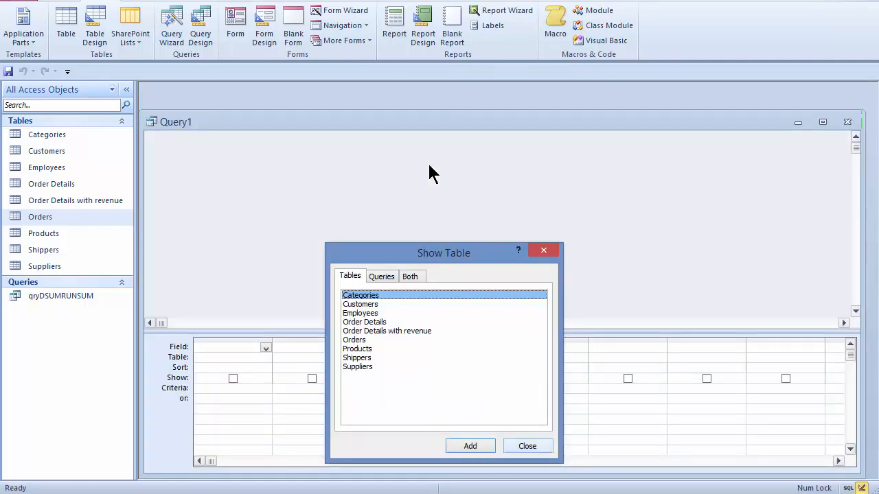
# Step: Add the Orders table to the new query and enlarge its field list
pyautogui.doubleClick(359, 340)
pyautogui.click(527, 445)
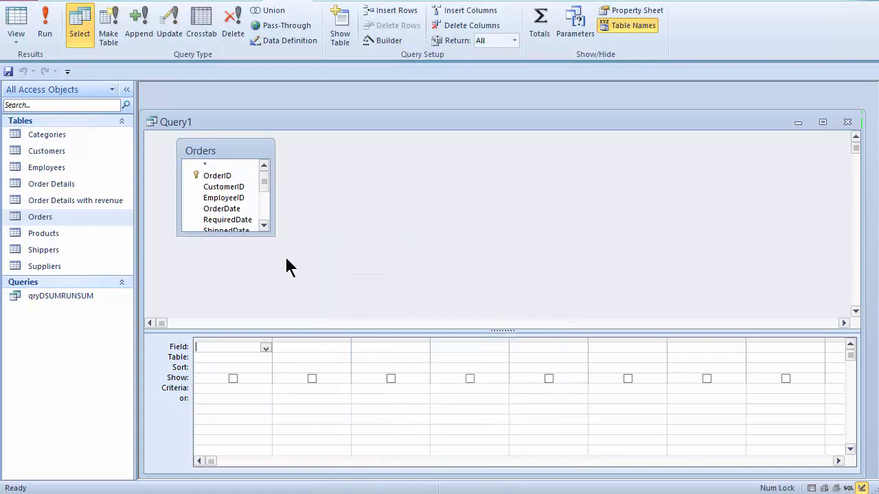
pyautogui.moveTo(274, 236); pyautogui.dragTo(298, 310)
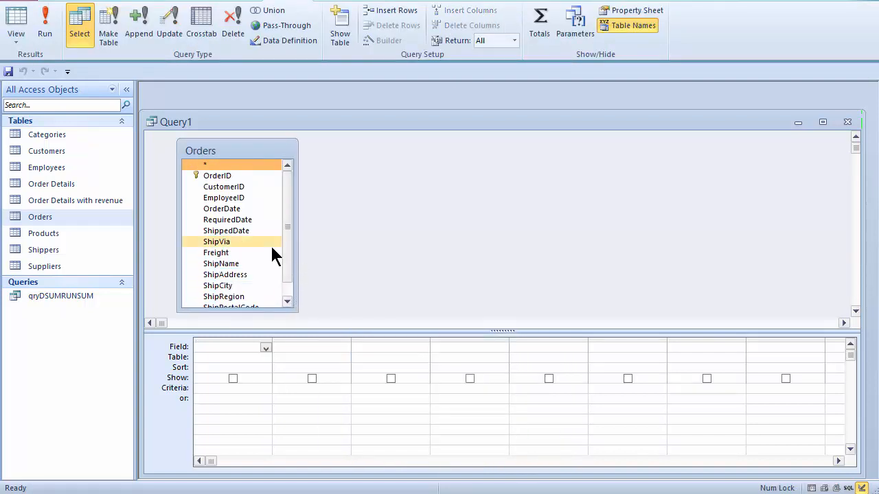
# Step: Add the Freight and ShipCountry fields from Orders to the query grid
pyautogui.doubleClick(221, 253)
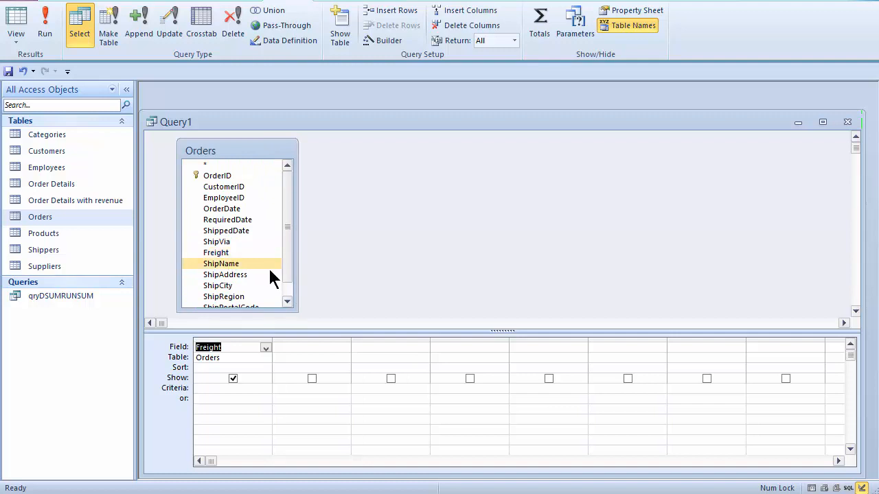
pyautogui.scroll(-1, 288, 285)
pyautogui.scroll(-1, 289, 285)
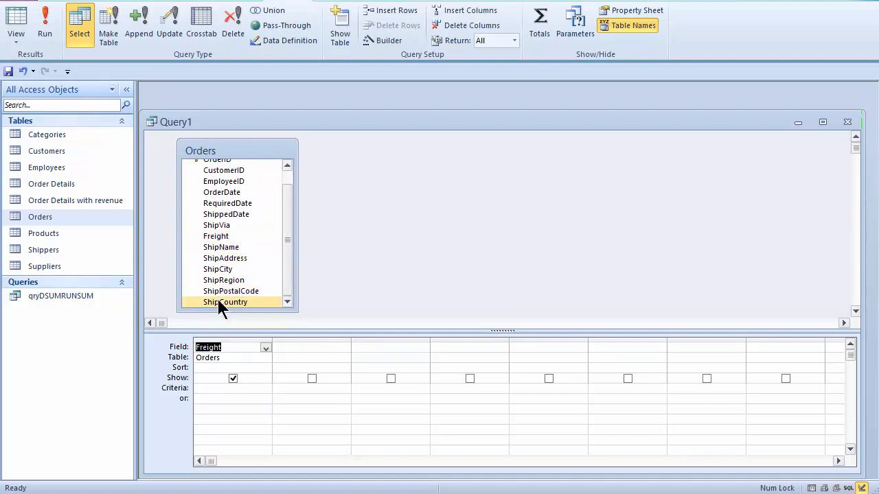
pyautogui.click(224, 302)
pyautogui.doubleClick(223, 302)
# Step: Set the ShipCountry criterion to germany and run the query
pyautogui.click(284, 389)
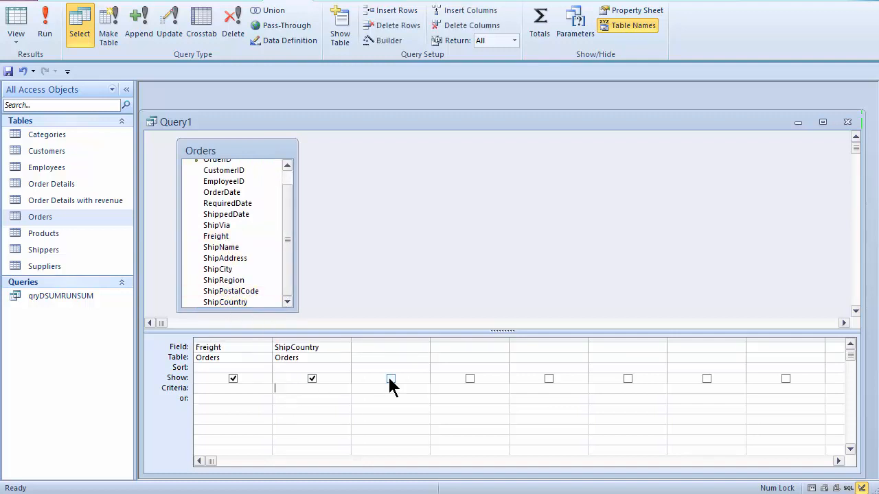
pyautogui.write('germany')
pyautogui.click(318, 429)
pyautogui.click(43, 30)
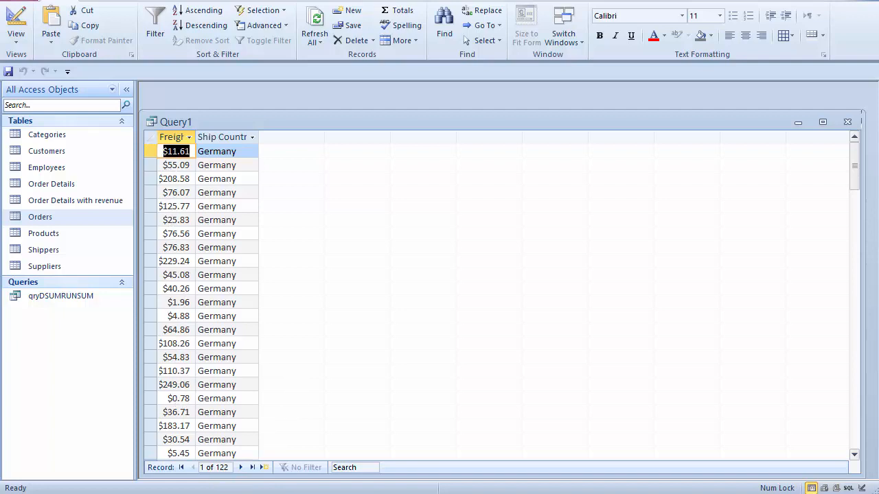
# Step: Switch to the Book1 workbook in Excel to check the SUM of the German freight values, and return to Access
pyautogui.click(508, 493)
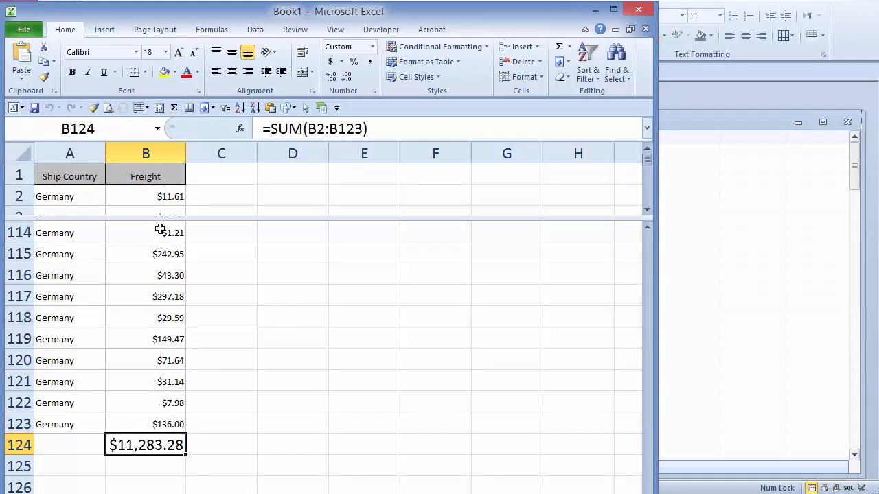
pyautogui.click(595, 10)
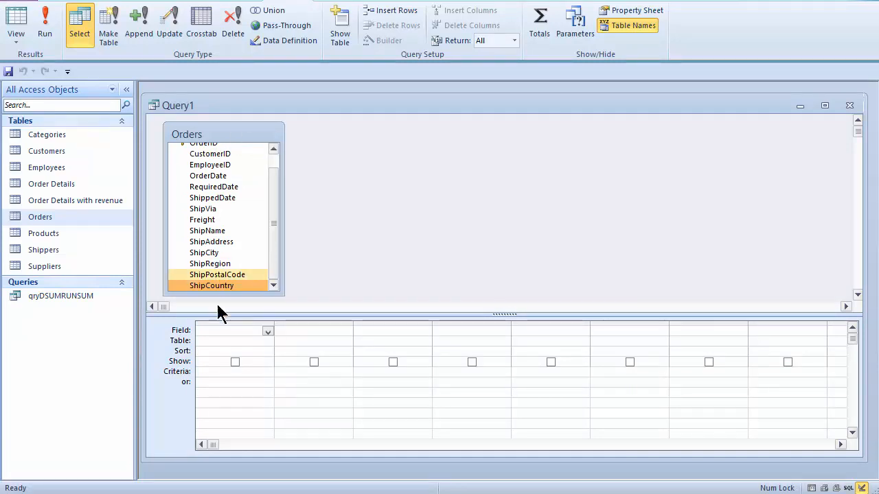
# Step: Open the Expression Builder for the first empty query field and name the calculated field German Freight
pyautogui.click(216, 331)
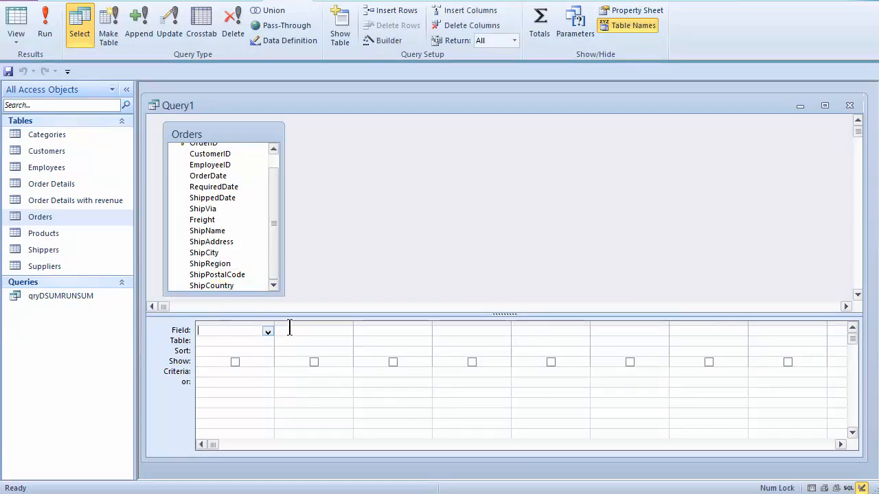
pyautogui.rightClick(221, 330)
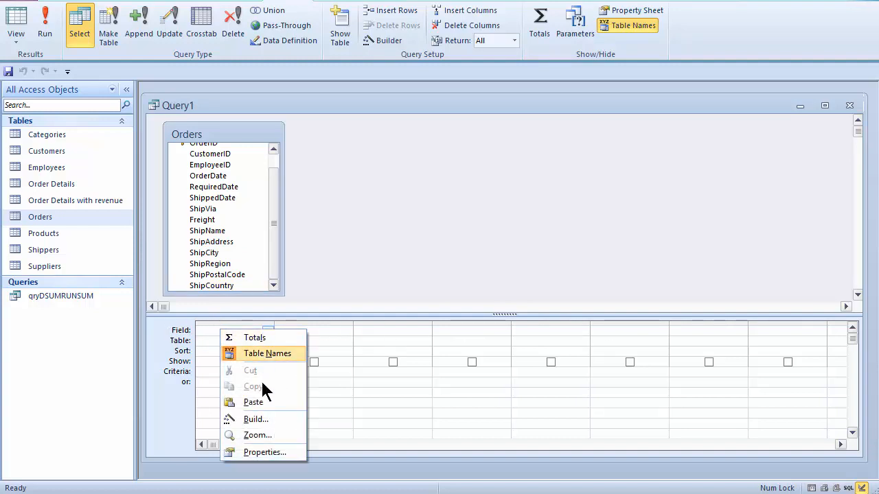
pyautogui.click(254, 419)
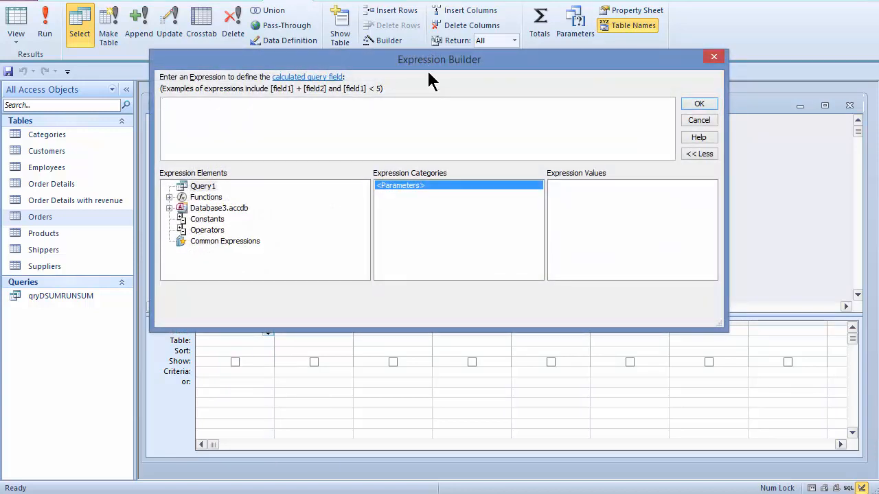
pyautogui.moveTo(421, 70); pyautogui.dragTo(398, 124)
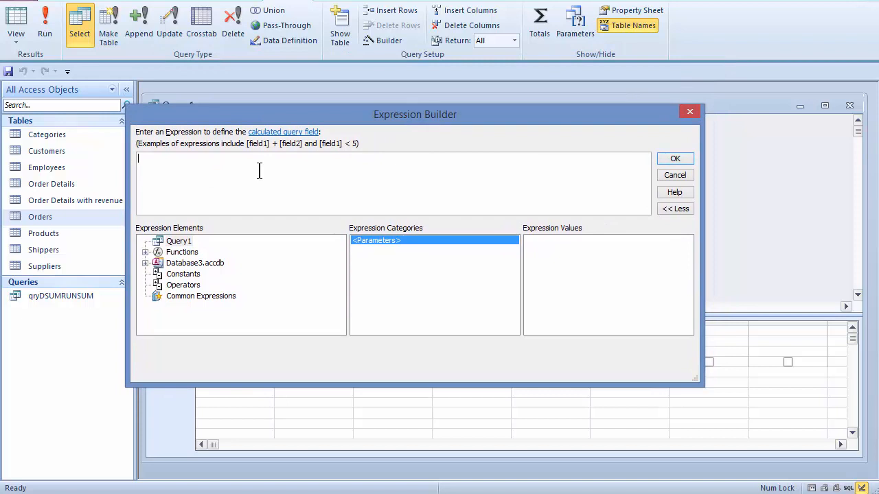
pyautogui.write('German Freight:')
# Step: Define German Freight as DSum("freight","orders","shipcountry='germany'") and fit the query column's width to the expression
pyautogui.write('dsum(')
pyautogui.write('"frieg')
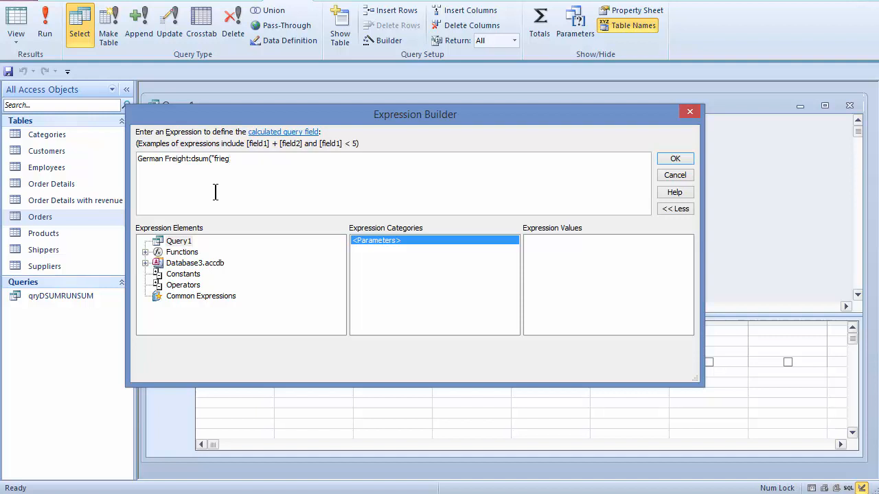
pyautogui.write('tht","')
pyautogui.write('orders","shipcountry=germany')
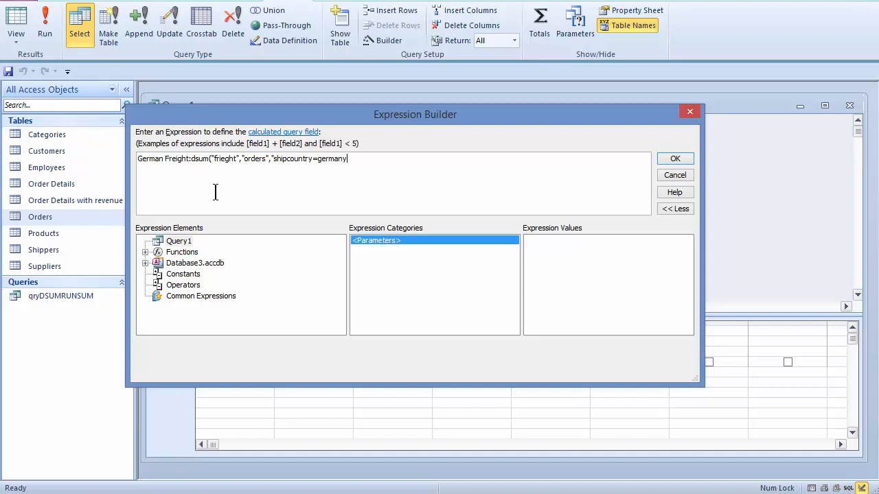
pyautogui.press('BackSpace')
pyautogui.write("'")
pyautogui.write(')')
pyautogui.click(675, 160)
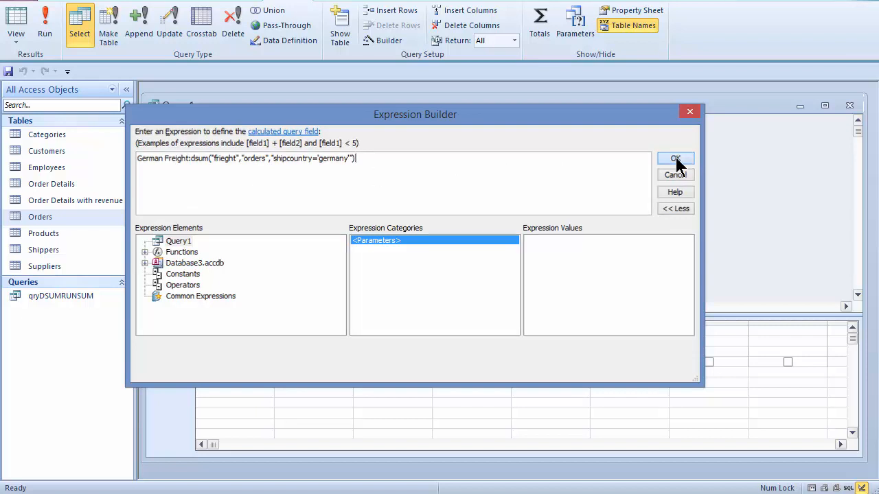
pyautogui.doubleClick(274, 324)
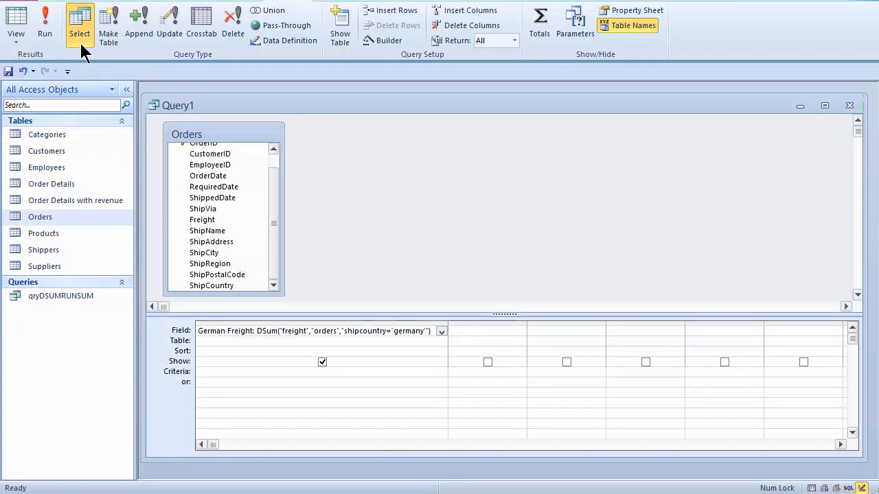
# Step: Run the query, group German Freight by adding the Totals row in the design, and run it again
pyautogui.click(44, 31)
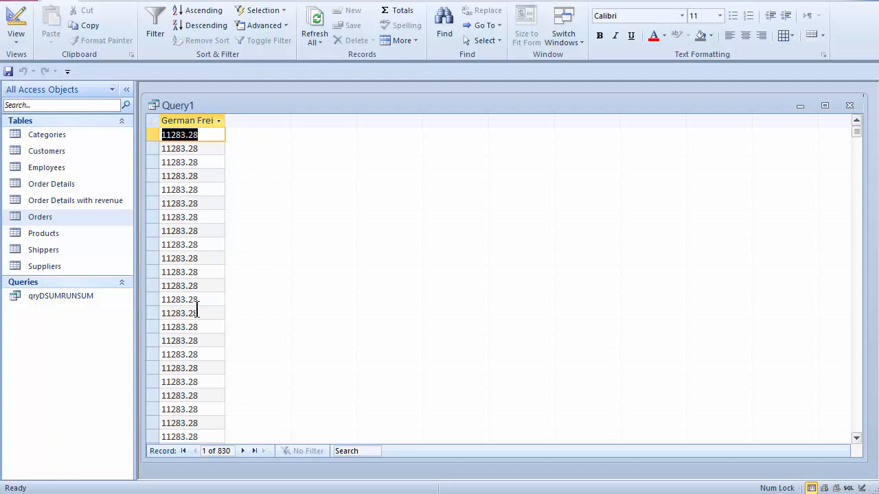
pyautogui.click(18, 26)
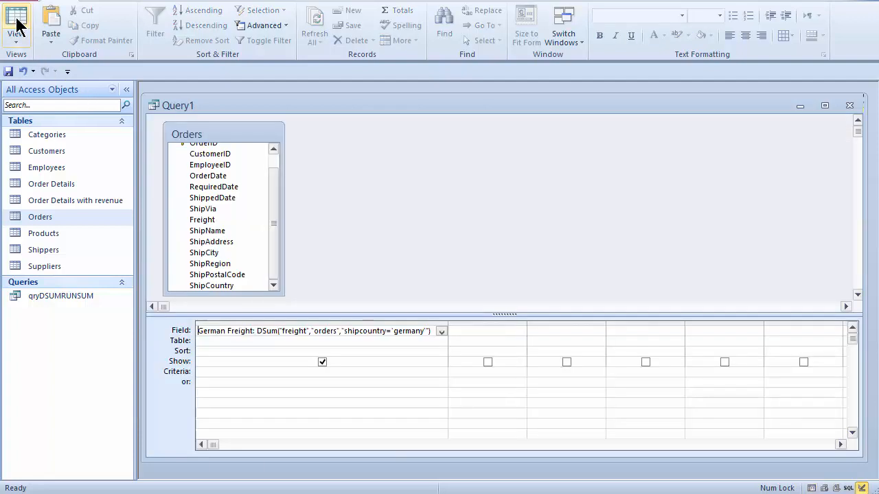
pyautogui.click(541, 28)
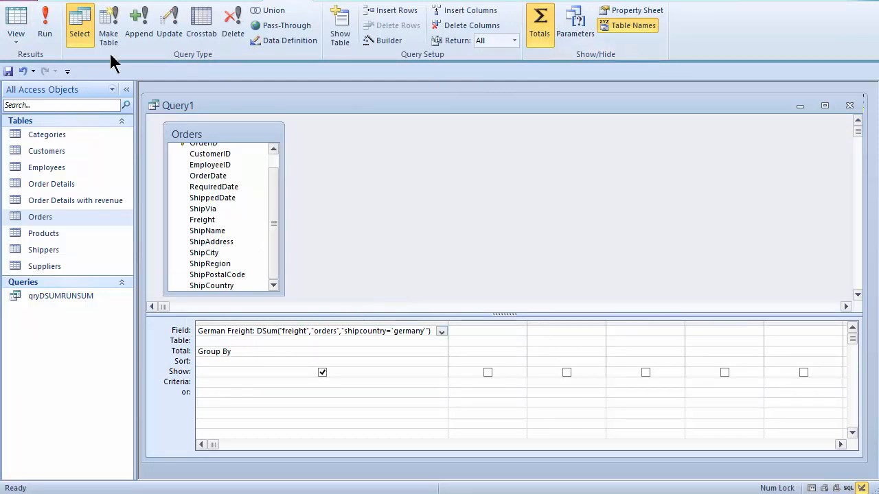
pyautogui.click(46, 22)
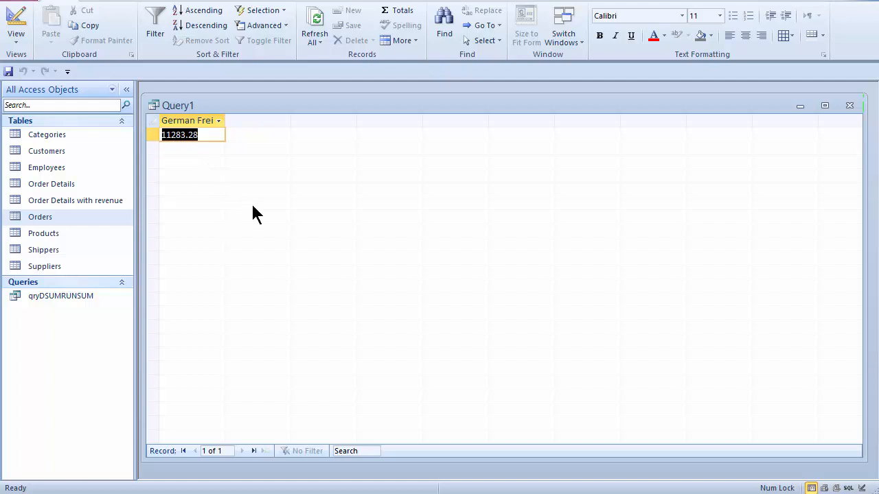
# Step: Compare the grouped DSum result with the SUM in cell B124 of the Book1 workbook in Excel, and return to Access
pyautogui.hotkey('alt', 'Tab')
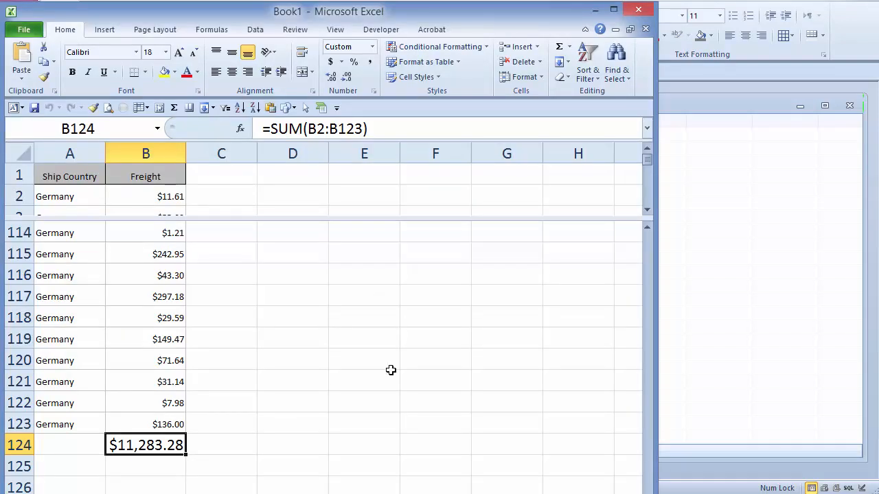
pyautogui.click(595, 10)
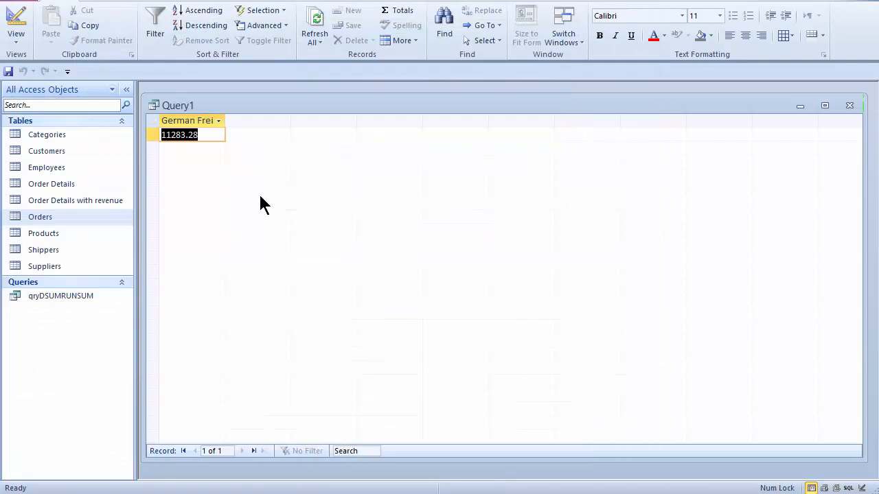